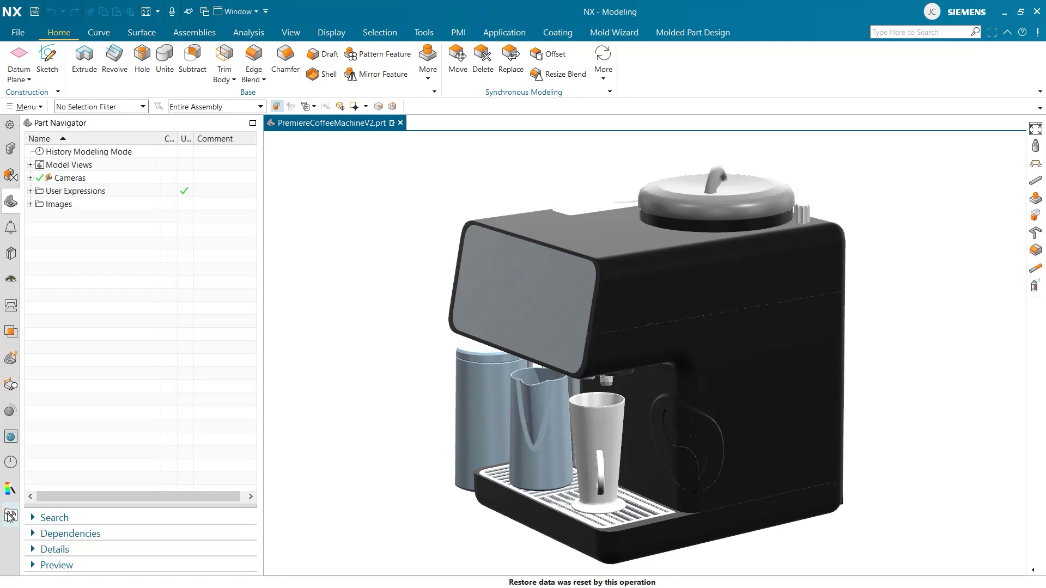
Step: Apply the Welcome role from the Roles list, then review its Curve, Surface, Assemblies and Home tabs
click(10, 515)
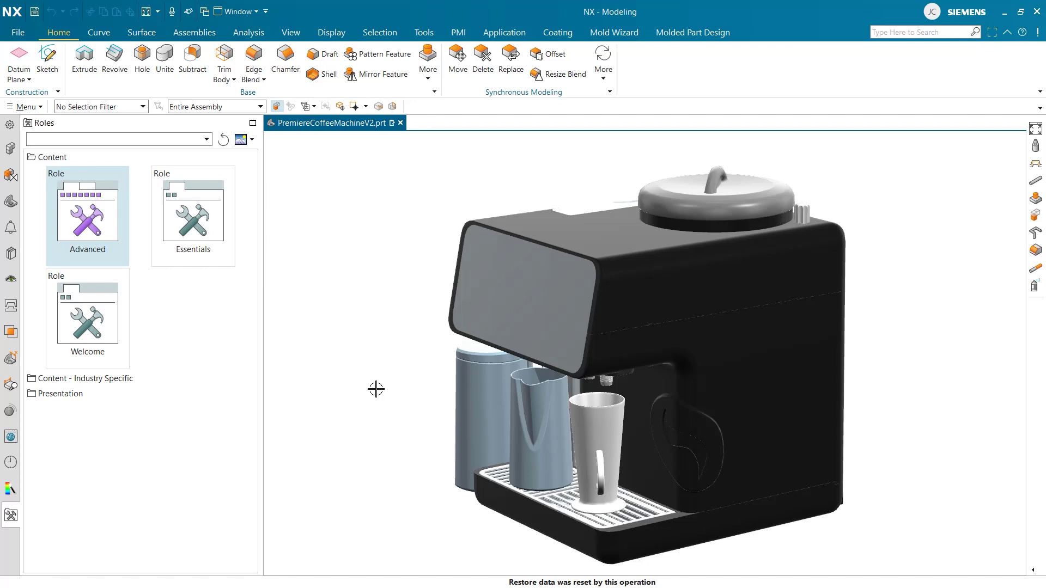
click(98, 334)
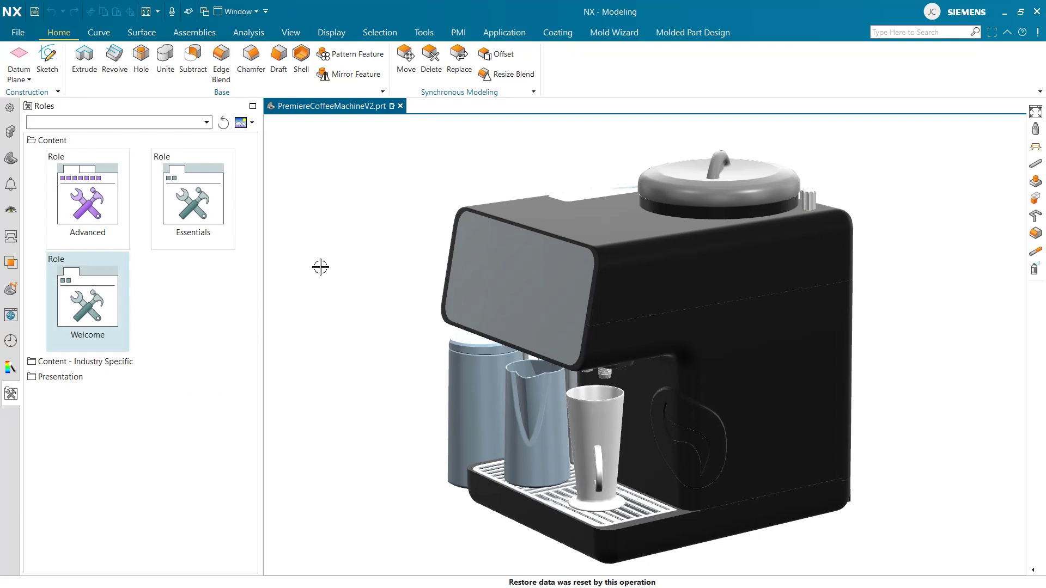
click(96, 32)
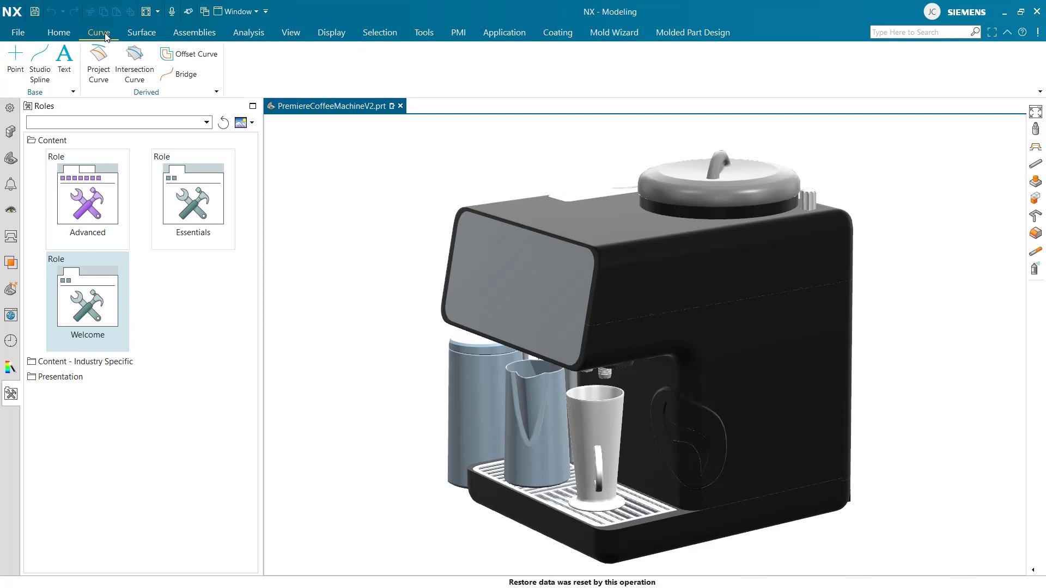
click(131, 34)
click(178, 33)
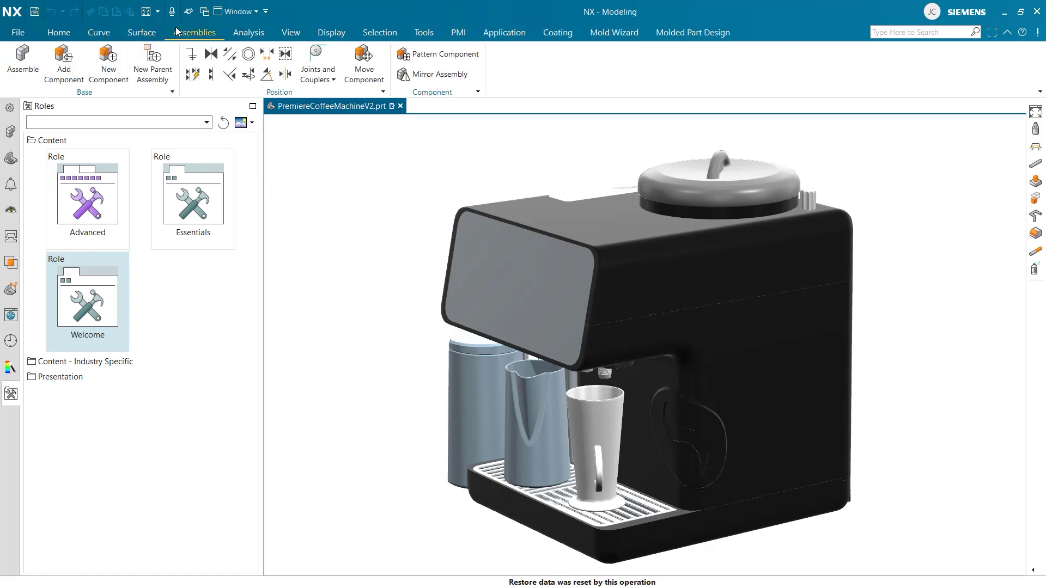
click(146, 36)
click(102, 35)
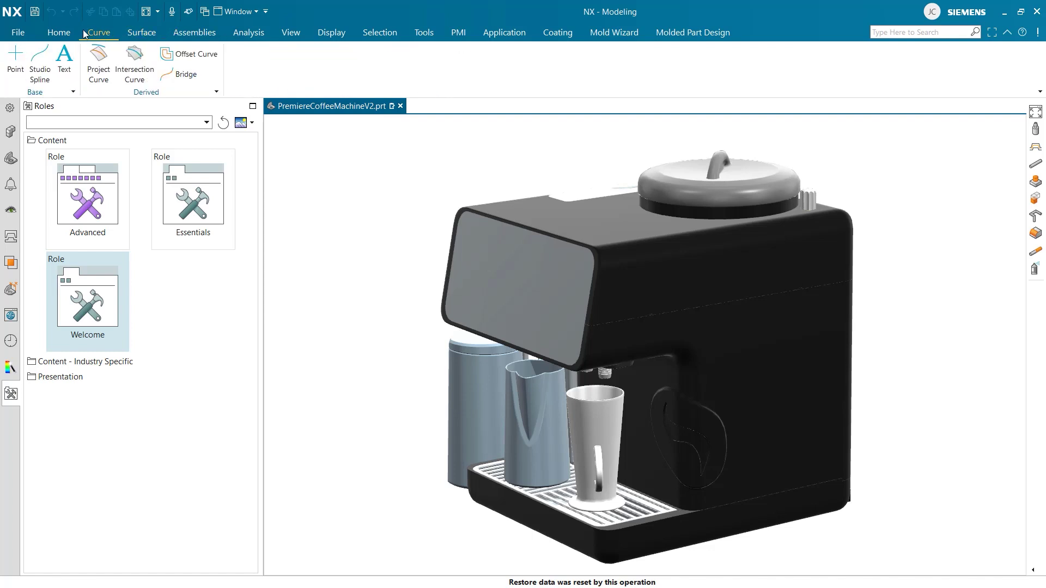
click(61, 35)
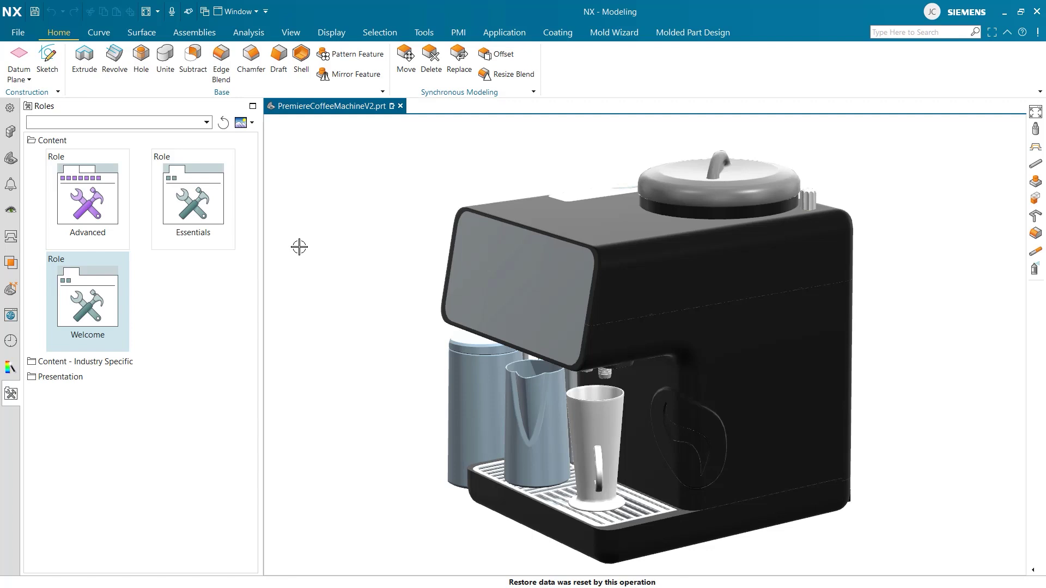
Step: Apply the Essentials role and review its Curve, Surface, Assemblies and Home tabs
click(199, 211)
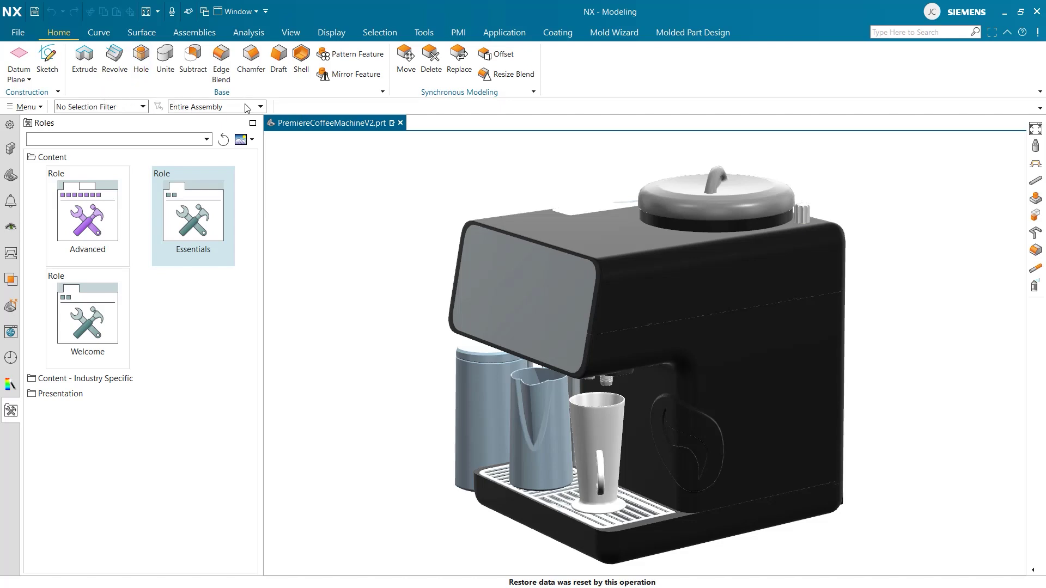
click(101, 34)
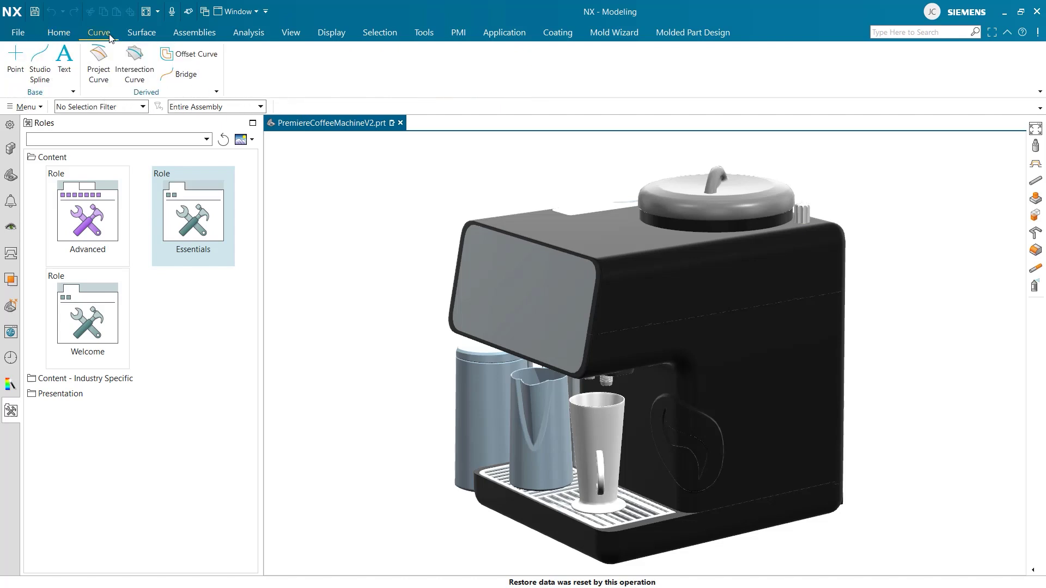
click(141, 35)
click(189, 37)
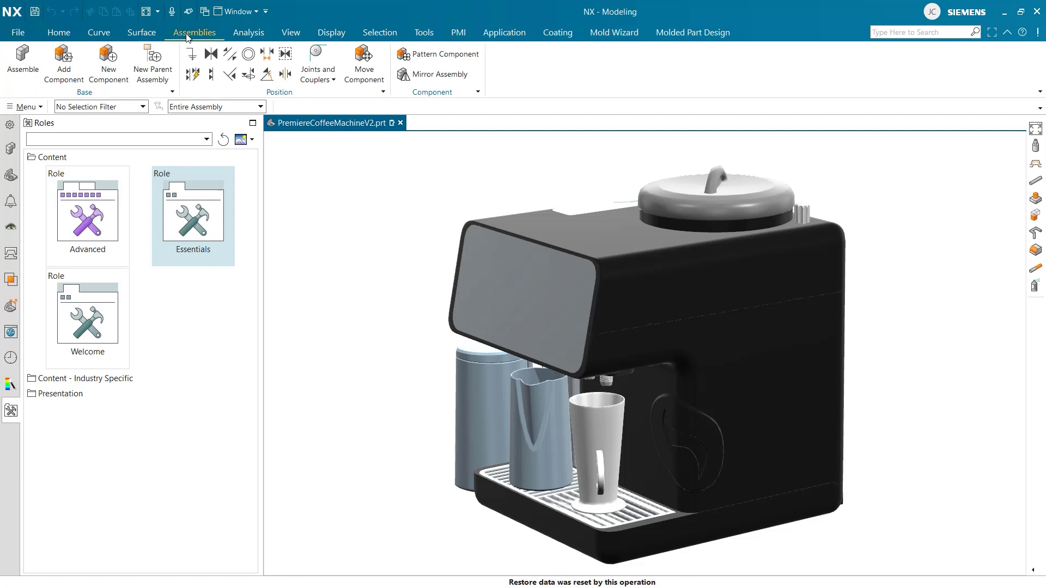
click(63, 34)
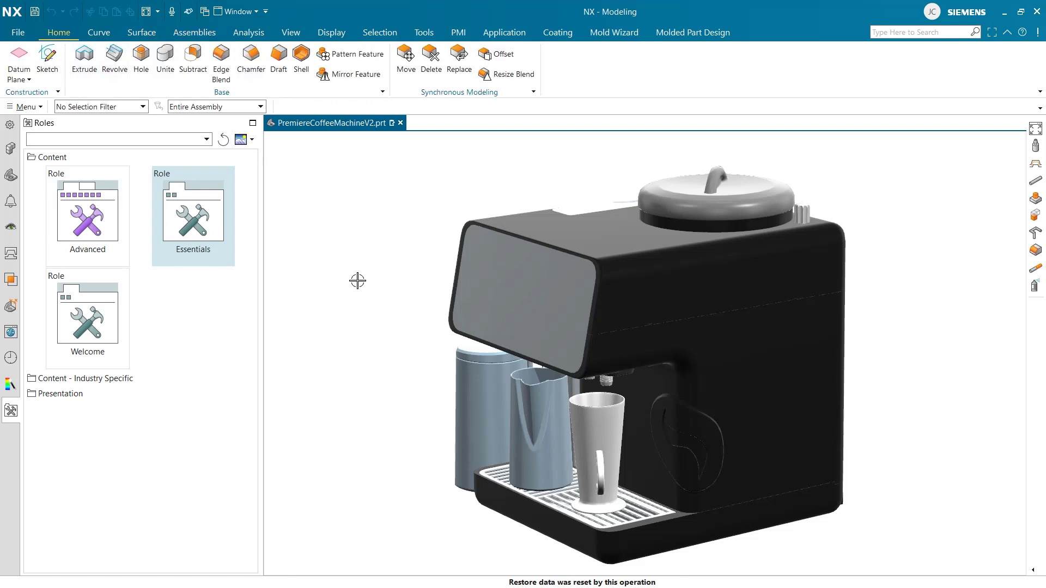
Step: Apply the Advanced role and review its Curve, Surface, Assemblies and Home tabs
click(96, 232)
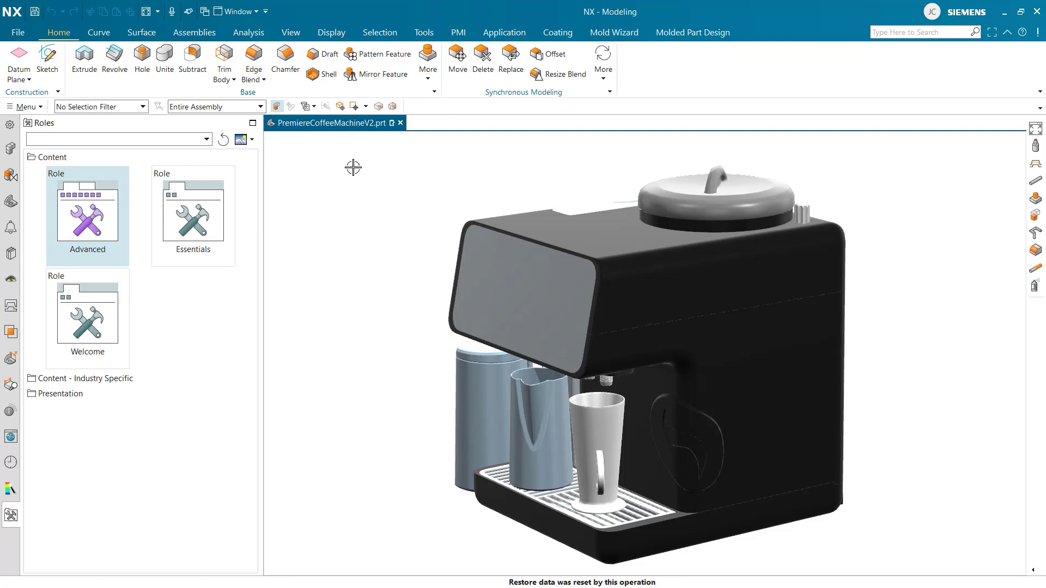
click(108, 35)
click(135, 33)
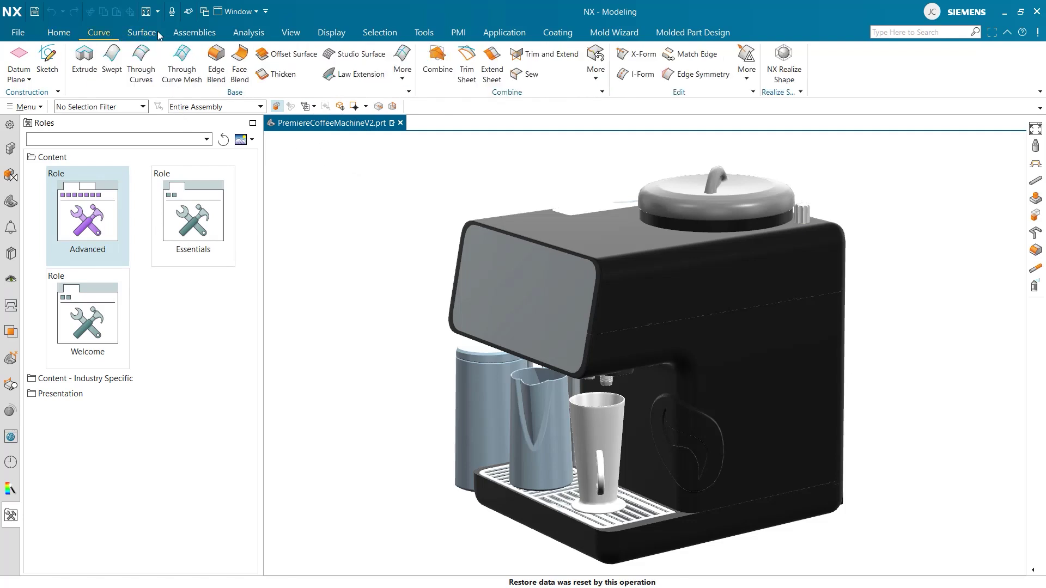
click(188, 34)
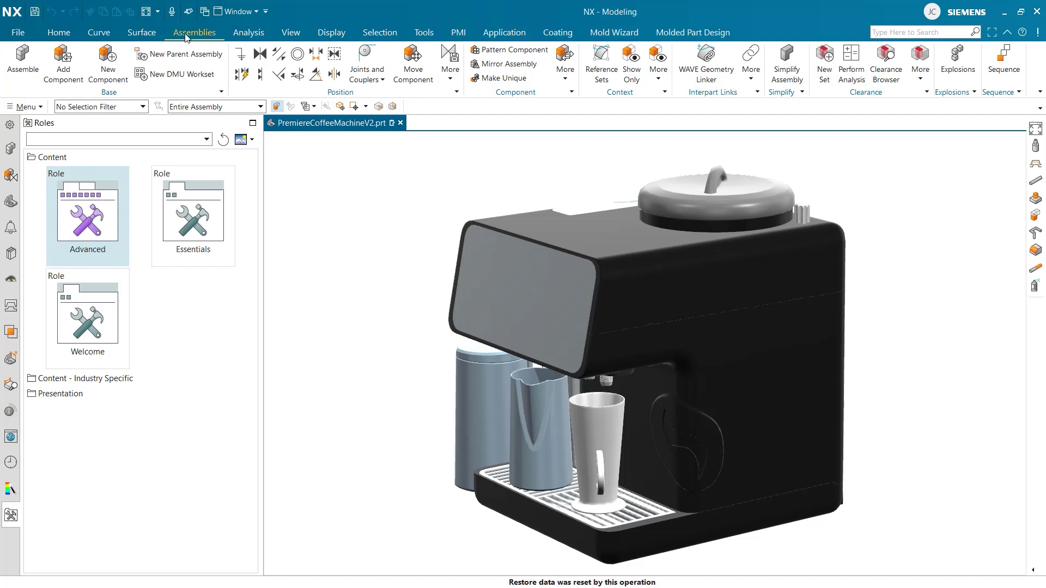
click(54, 36)
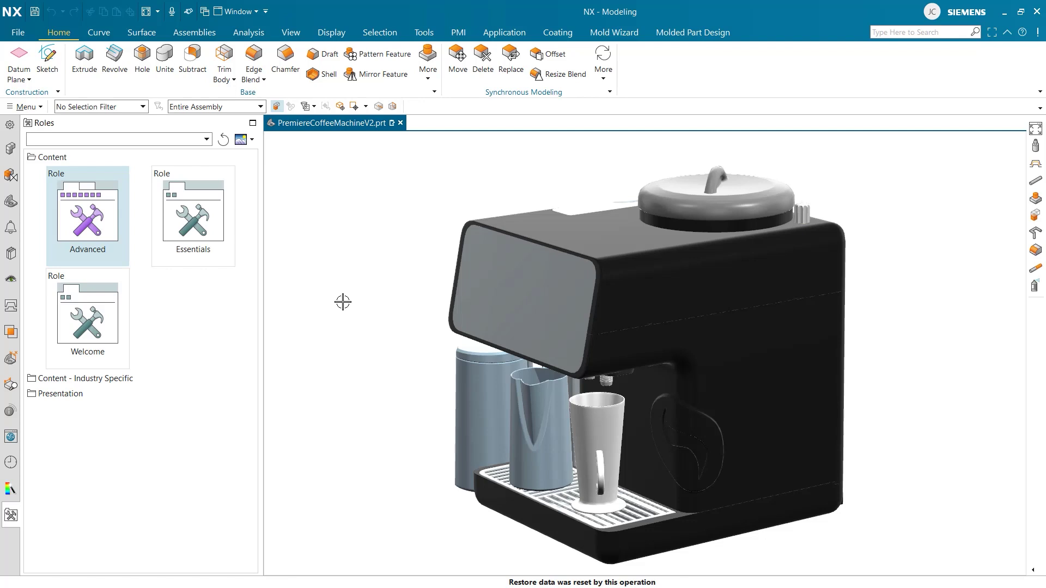
Step: Expand the Presentation roles and apply High Definition for larger commands and text
click(64, 394)
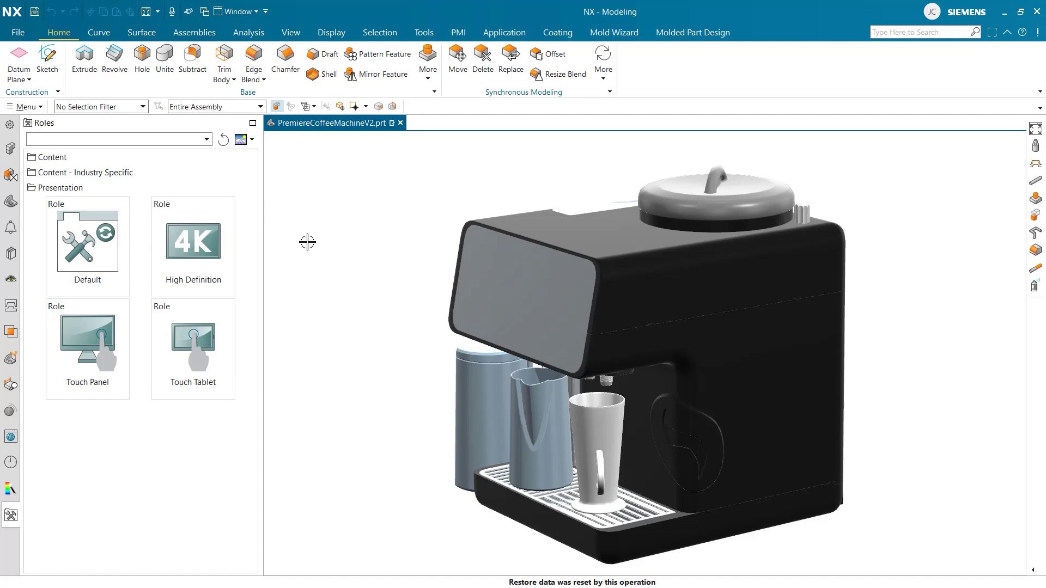
click(200, 253)
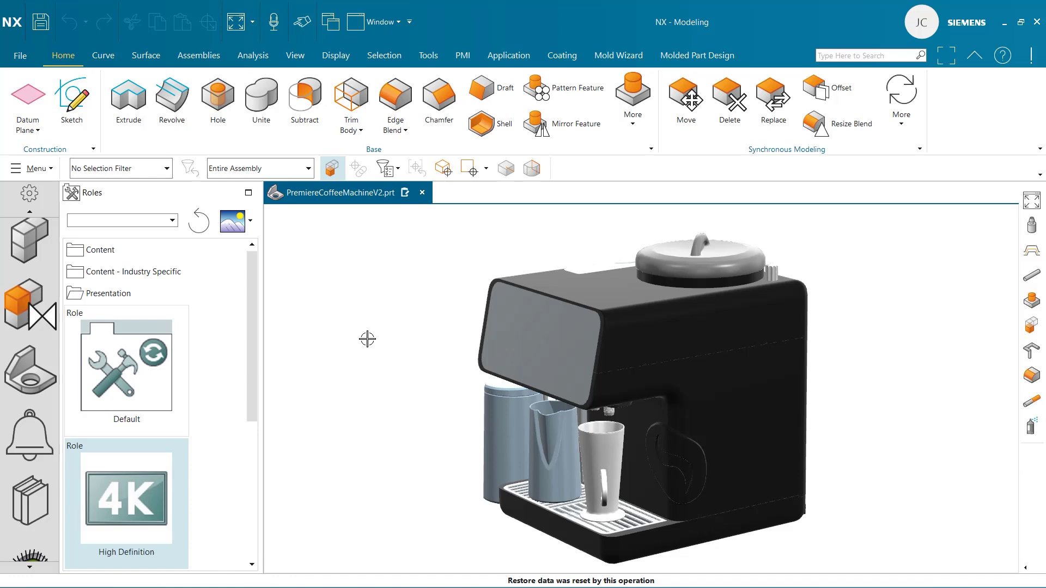
scroll(194, 351, down, 2)
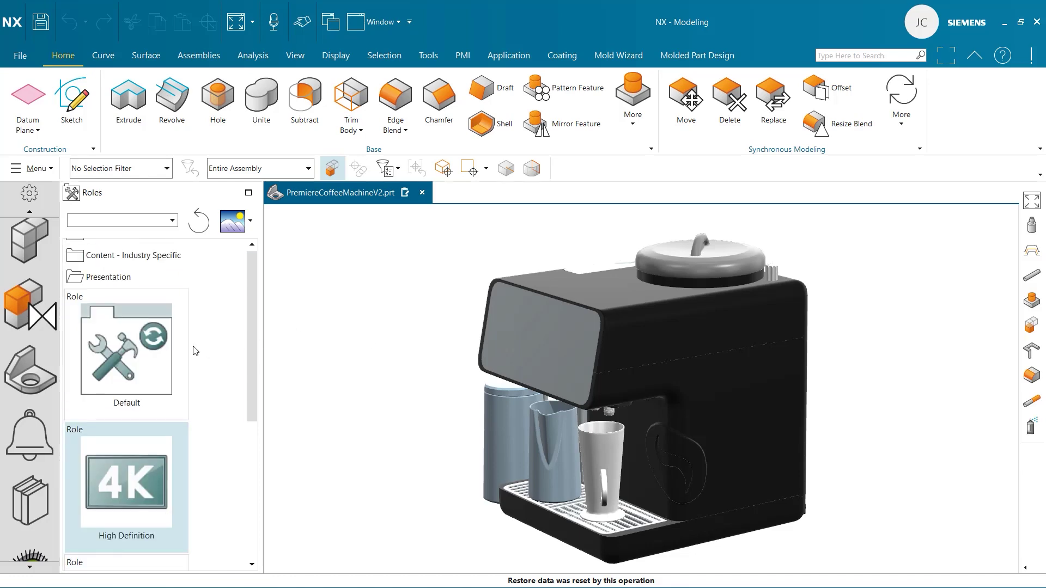
scroll(170, 417, down, 2)
Step: Apply the Touch Panel presentation role
click(122, 509)
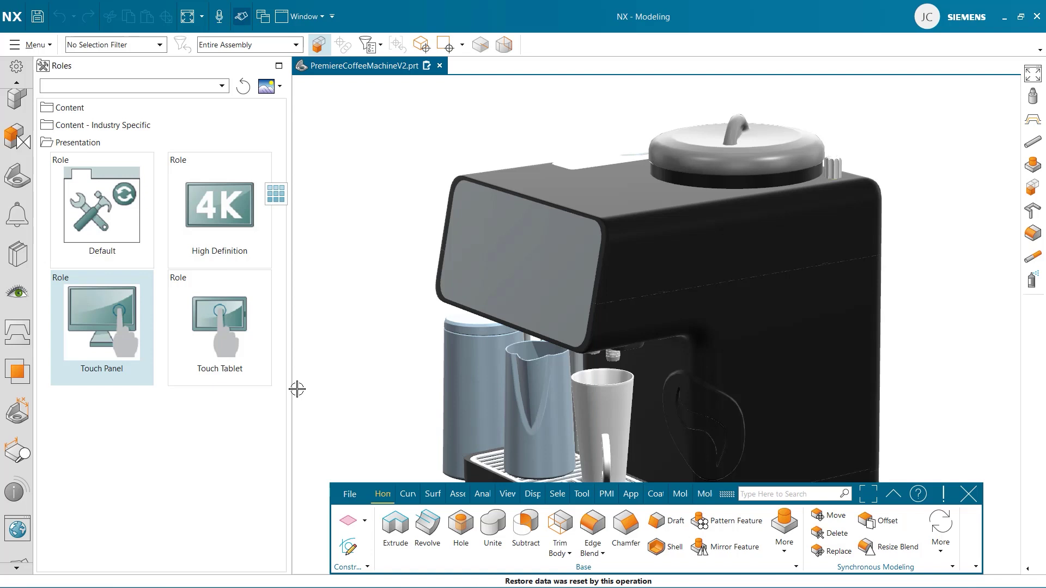
Step: Apply the Touch Tablet presentation role
click(238, 338)
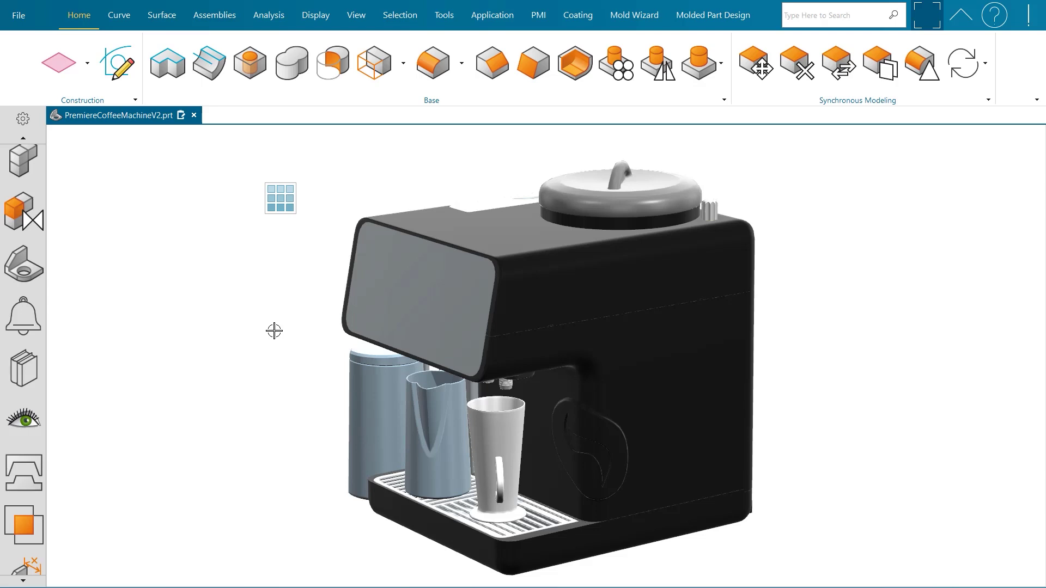
scroll(20, 370, down, 2)
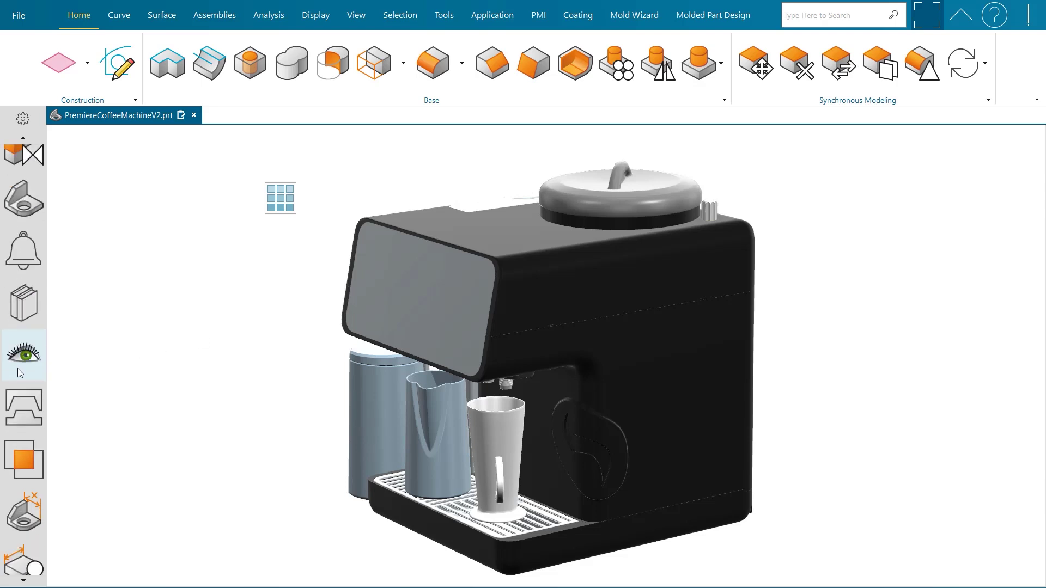
scroll(28, 421, down, 2)
scroll(28, 421, down, 2)
scroll(28, 421, down, 2)
scroll(28, 424, down, 1)
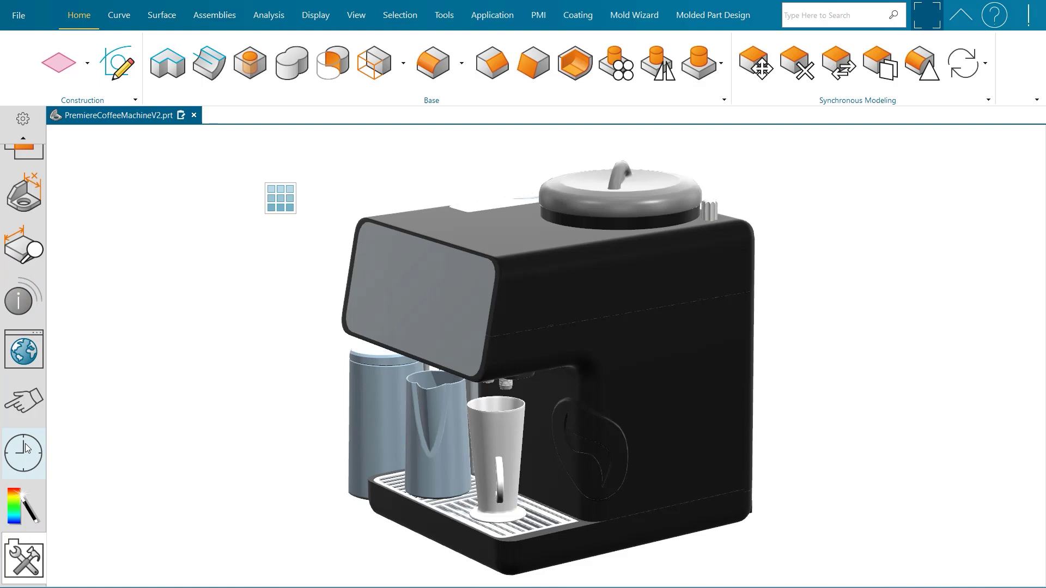
Step: Reopen the Roles list from the resource bar
click(21, 555)
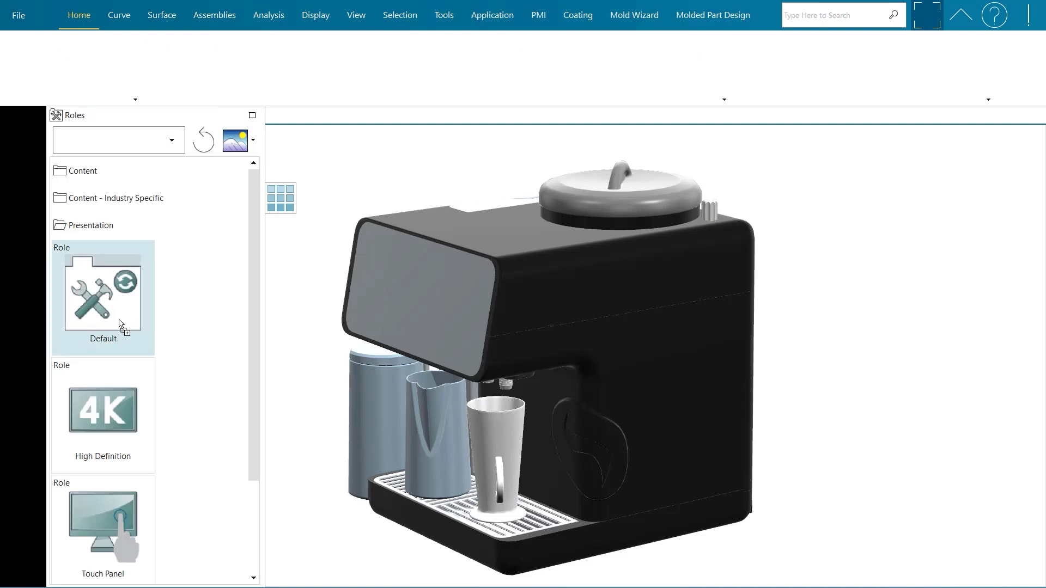